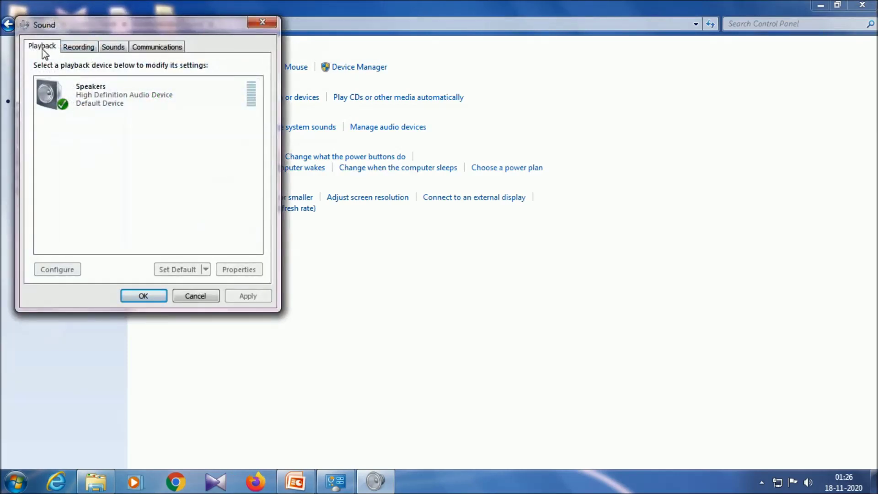
- Raise the Speakers level from 58 to 90 in Speakers Properties and save the sound settings
left_click(96, 98)
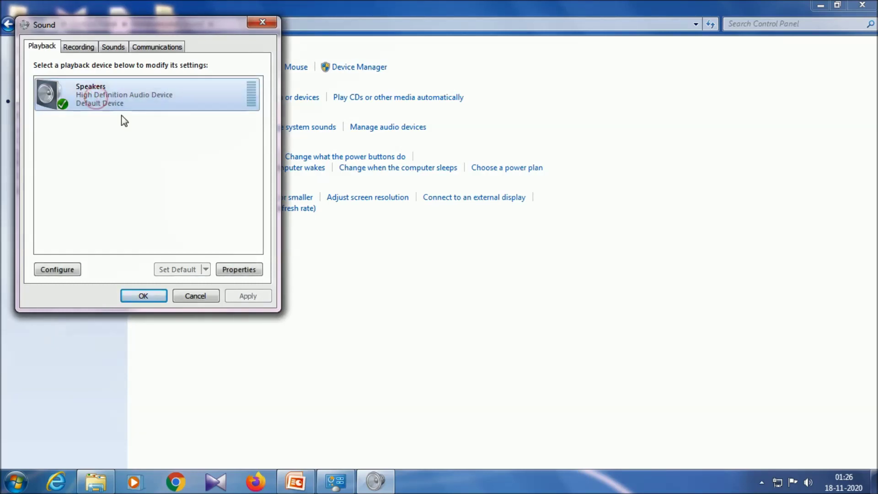
left_click(238, 271)
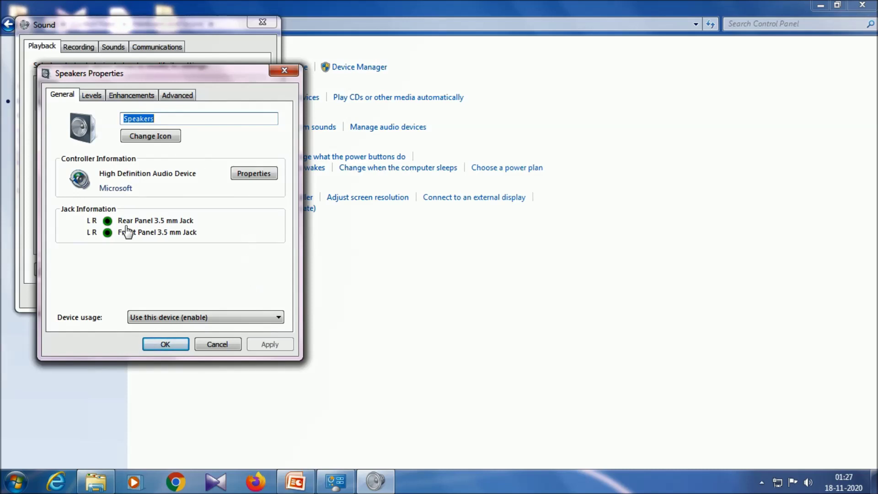
left_click(92, 96)
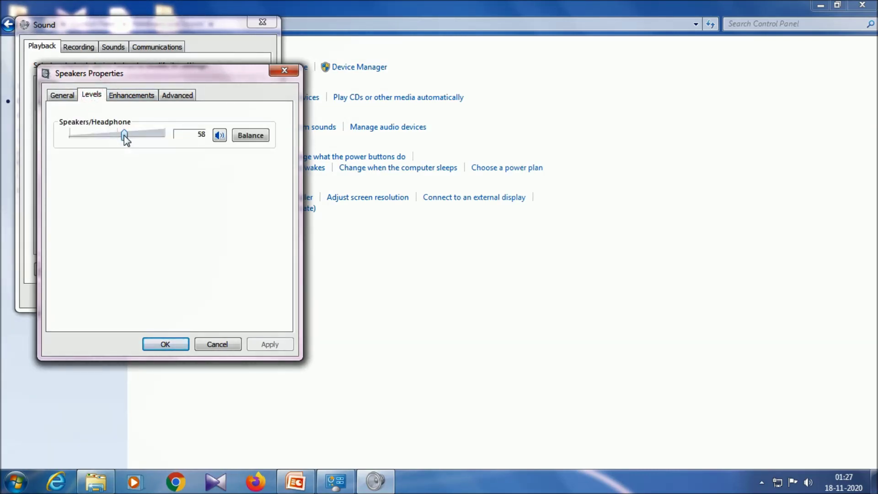
mouse_move(123, 136)
left_mouse_down()
mouse_move(160, 137)
mouse_move(131, 138)
left_mouse_up()
left_click(175, 349)
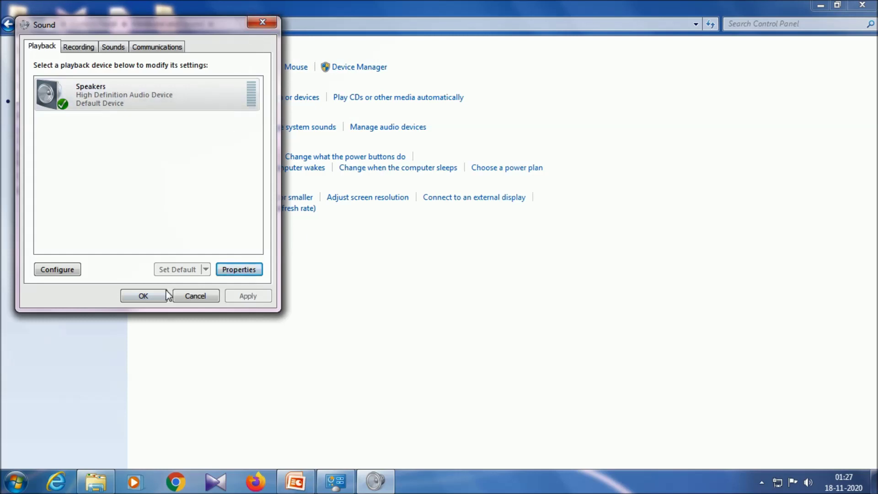
left_click(143, 296)
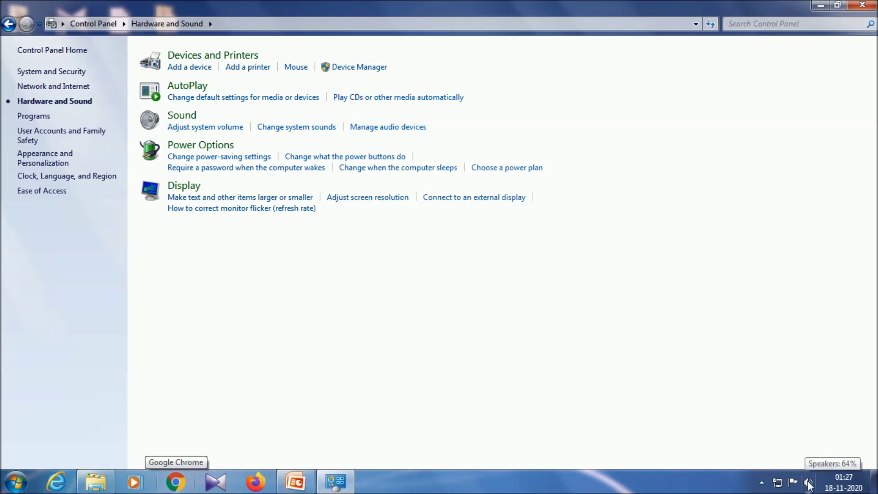
- Lower the overall volume slightly from 64 with the system-tray volume control
left_click(808, 483)
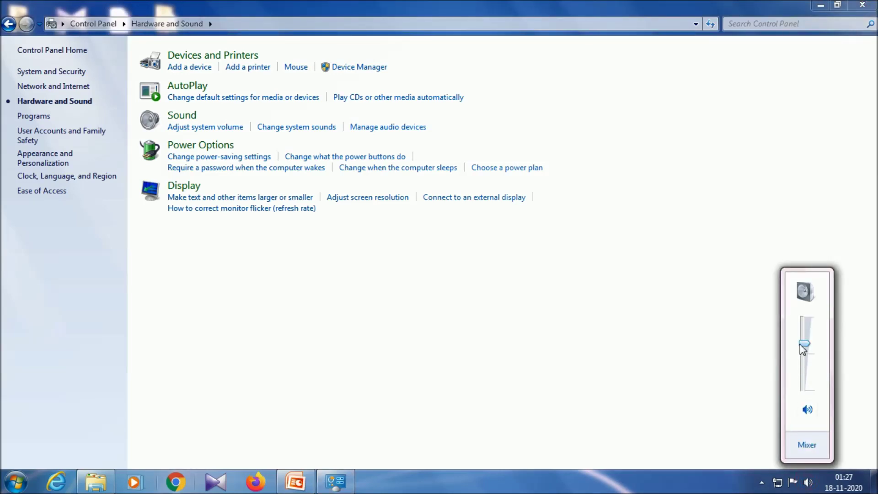
mouse_move(800, 343)
left_mouse_down()
mouse_move(802, 363)
mouse_move(802, 345)
left_mouse_up()
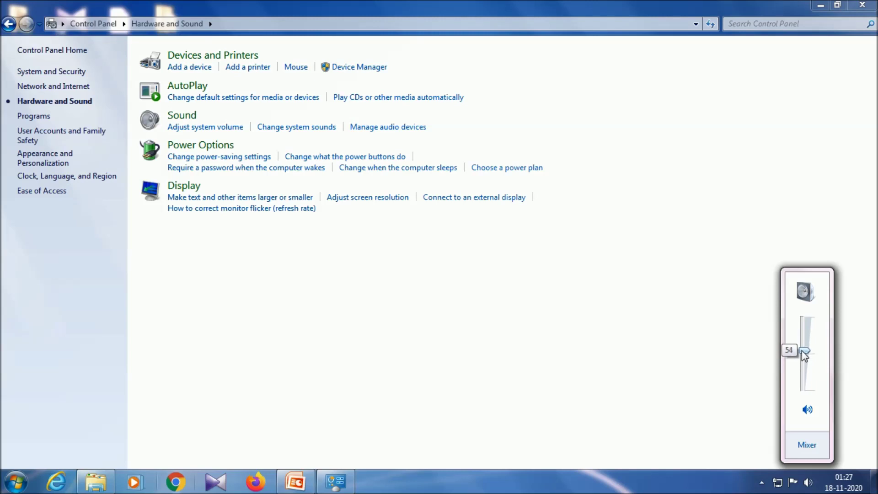
left_click_drag(802, 345, 802, 345)
left_click(810, 483)
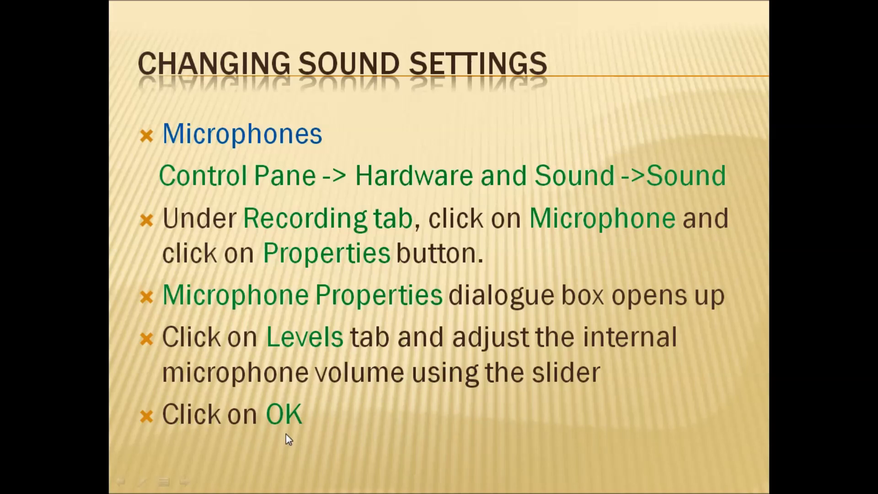
- End the PowerPoint slide show and show the desktop
key("Escape")
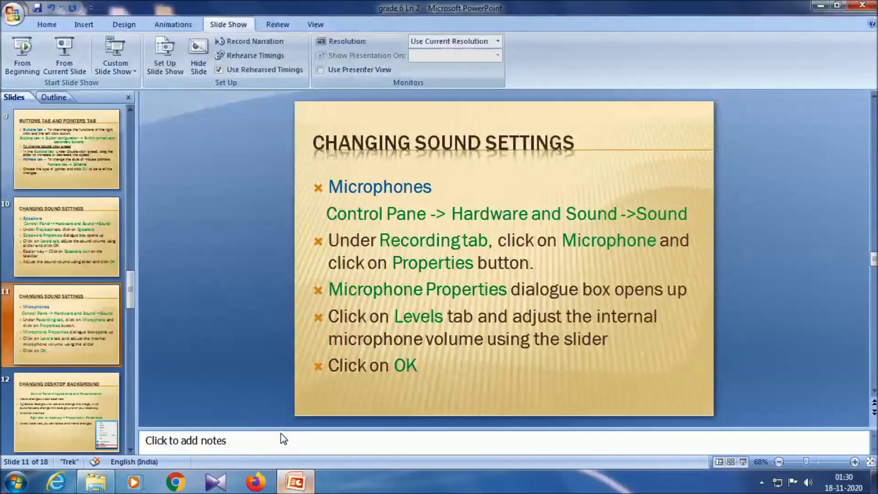
left_click(873, 486)
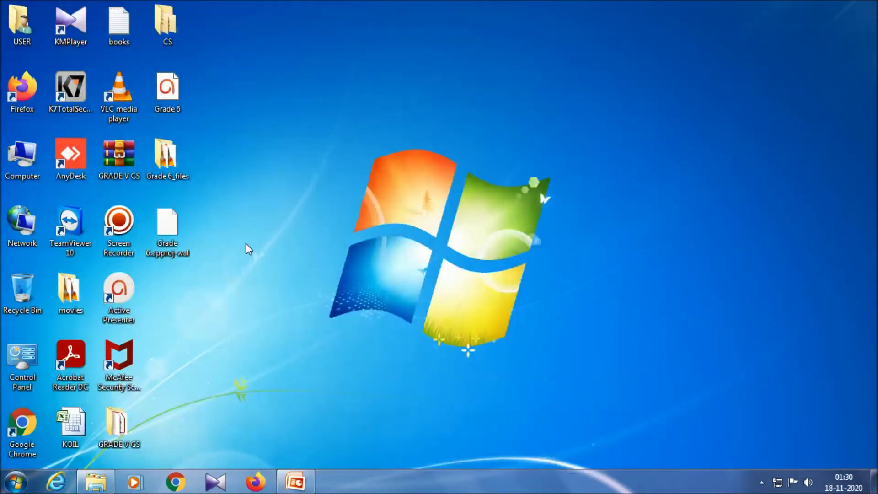
- Open the Sound settings through Start, Control Panel, and Hardware and Sound
left_click(14, 483)
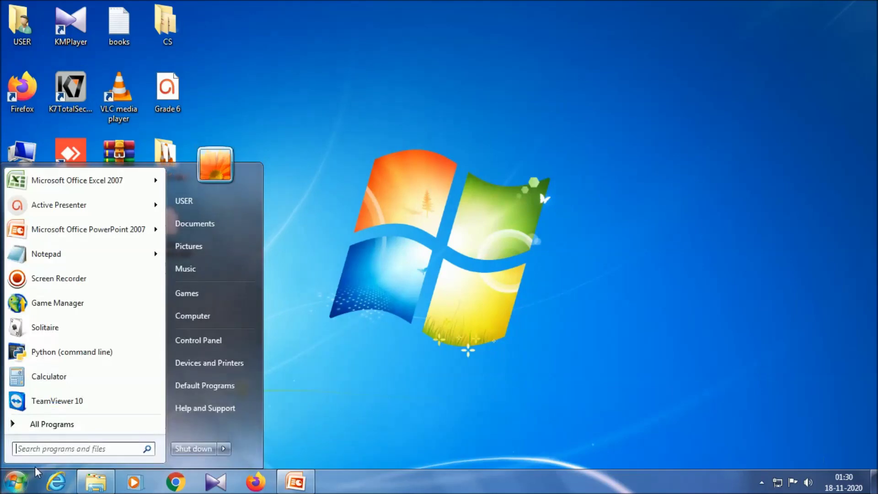
left_click(196, 341)
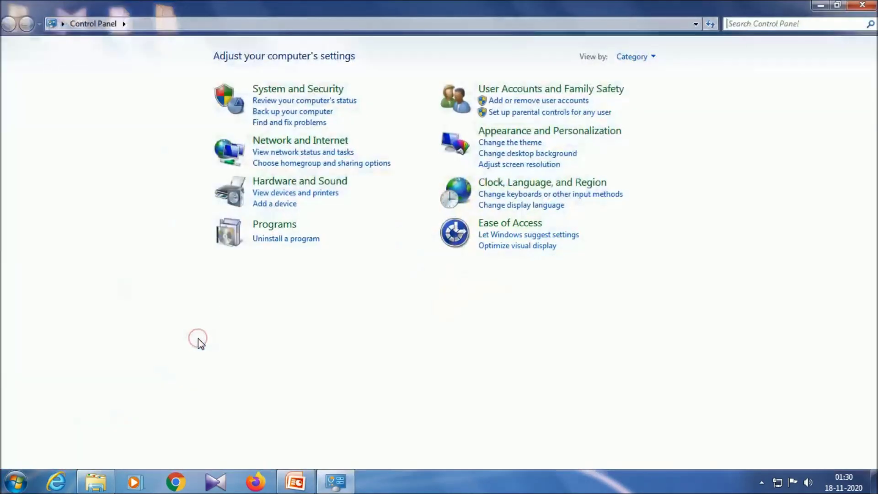
left_click(292, 183)
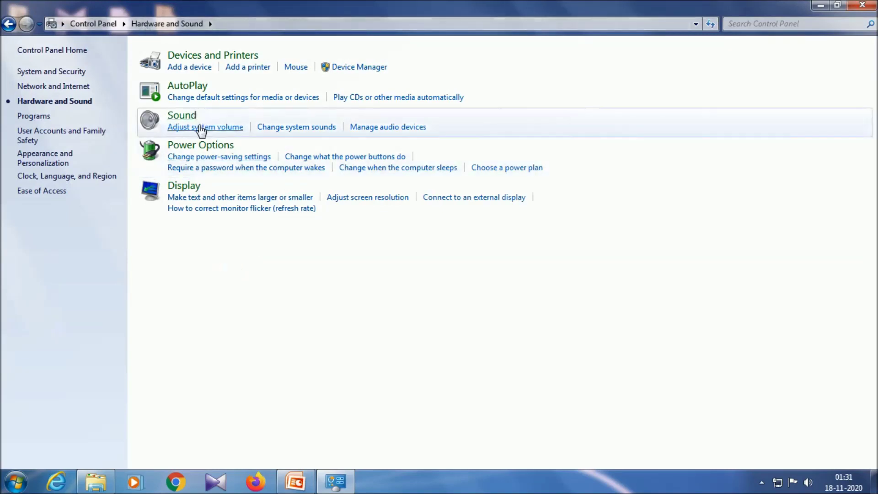
left_click(182, 115)
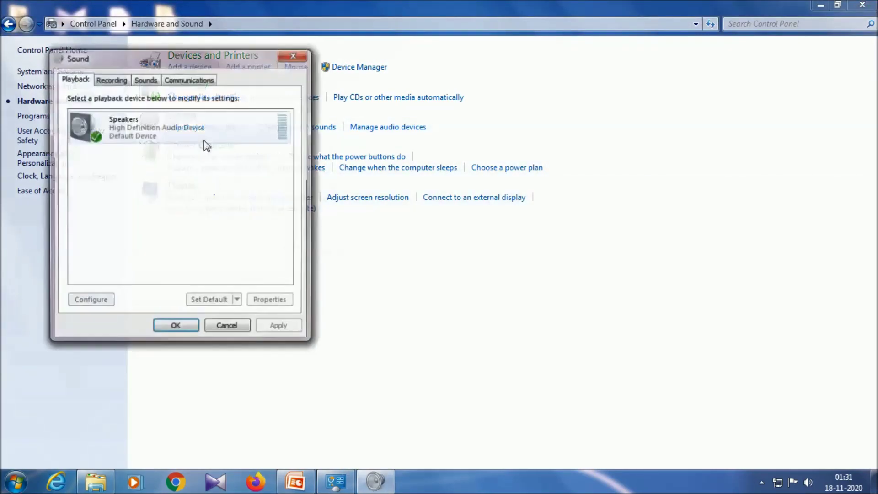
- View the first Microphone's properties under Recording devices, then close both dialogs
left_click(111, 80)
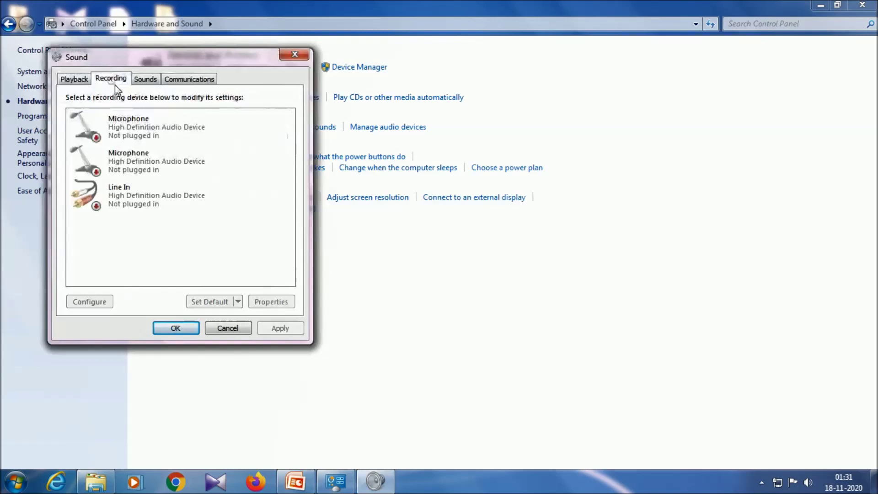
left_click(144, 130)
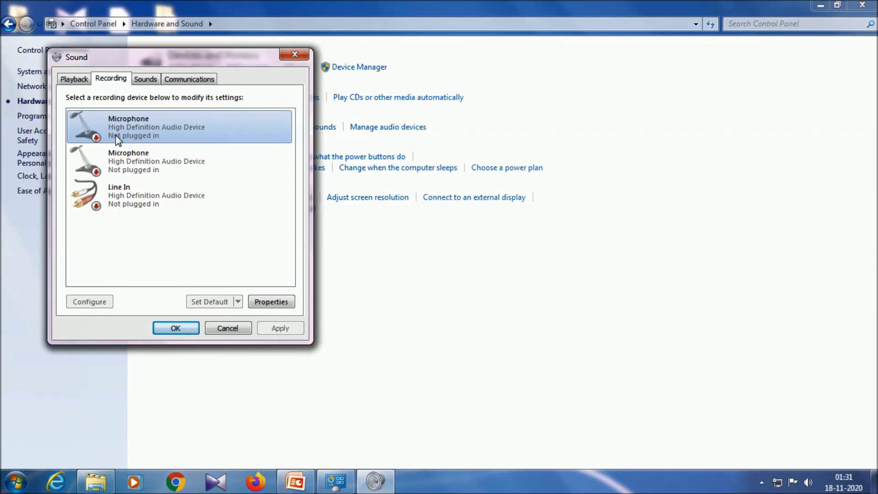
left_click(263, 303)
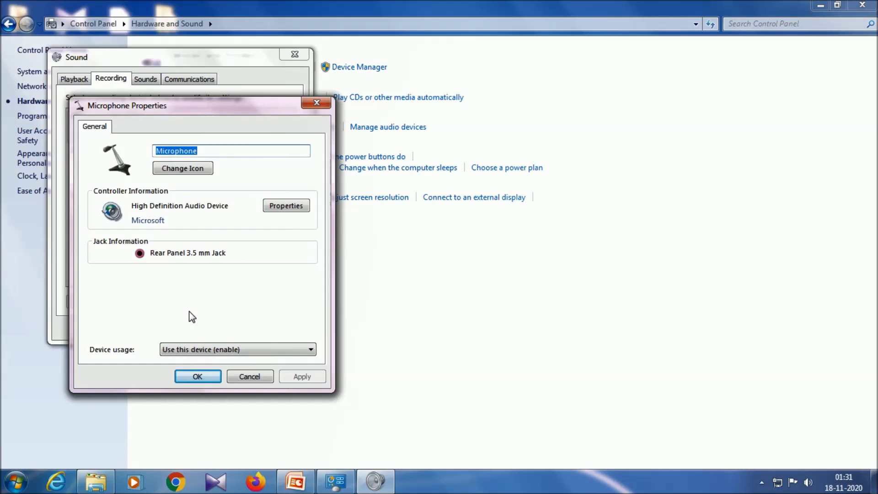
left_click(198, 378)
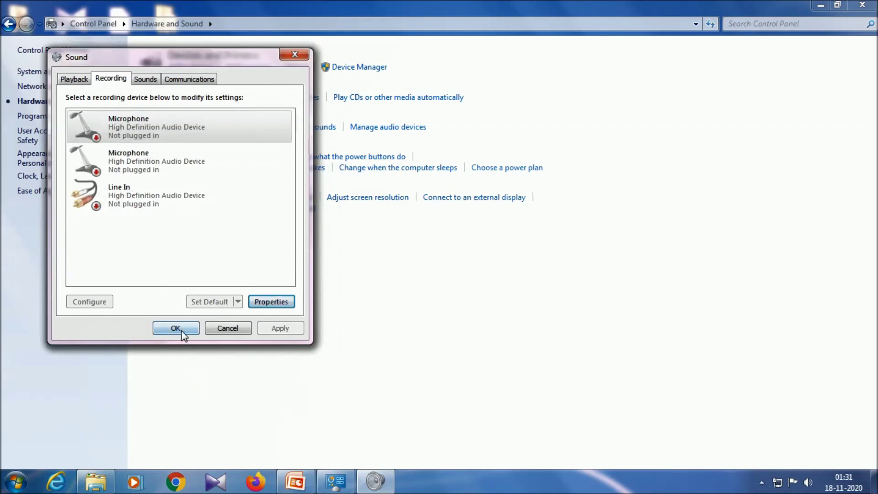
left_click(182, 333)
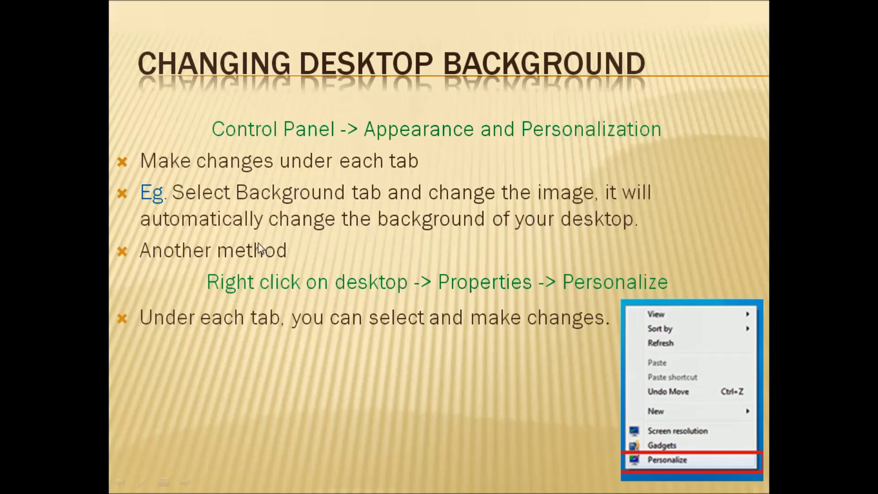
- End the slide show and show the desktop
key("Escape")
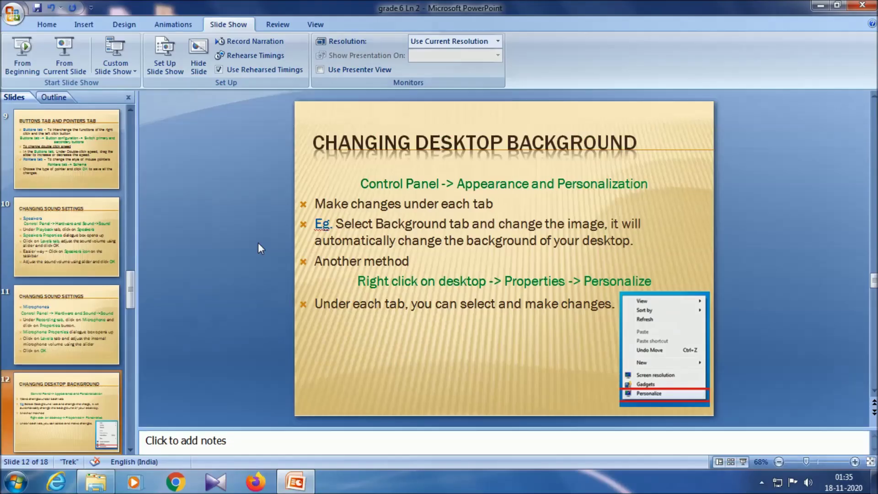
left_click(874, 484)
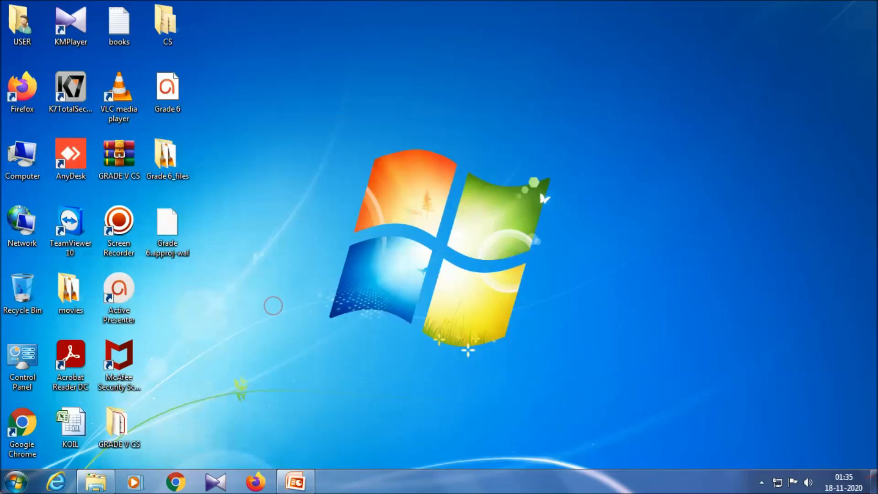
- Go to Desktop Background via Control Panel, Appearance and Personalization, and Personalization
left_click(16, 481)
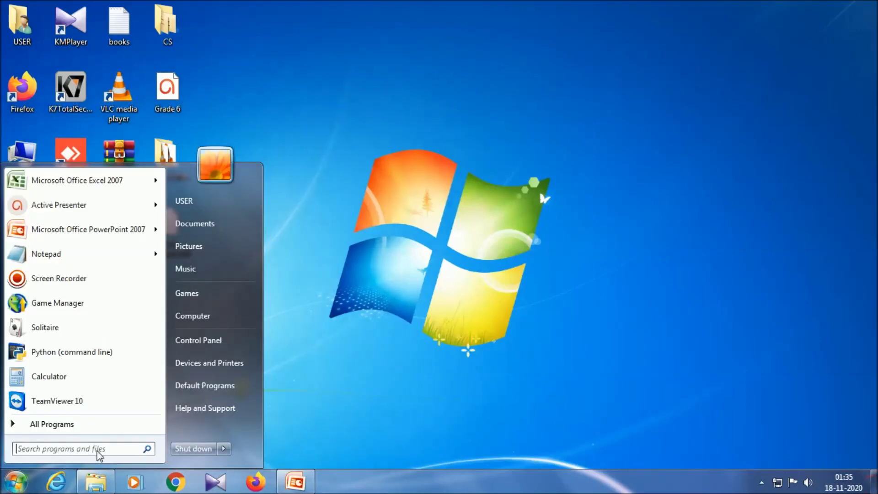
left_click(214, 340)
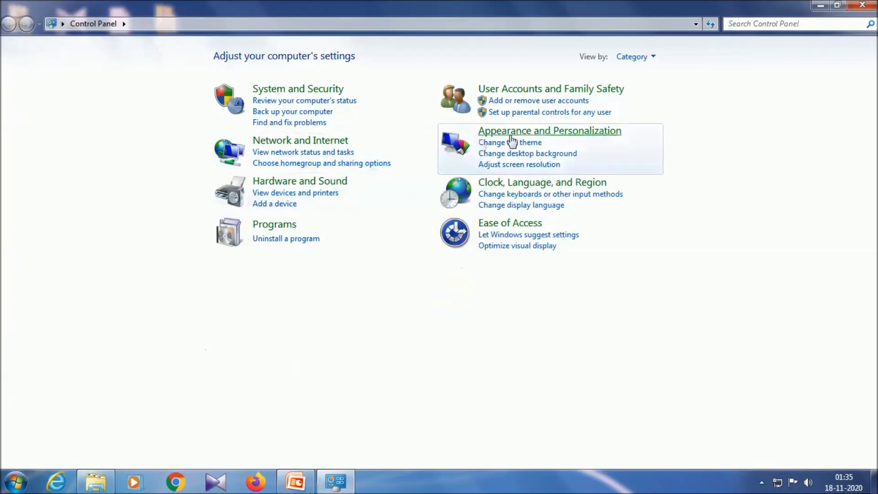
left_click(530, 131)
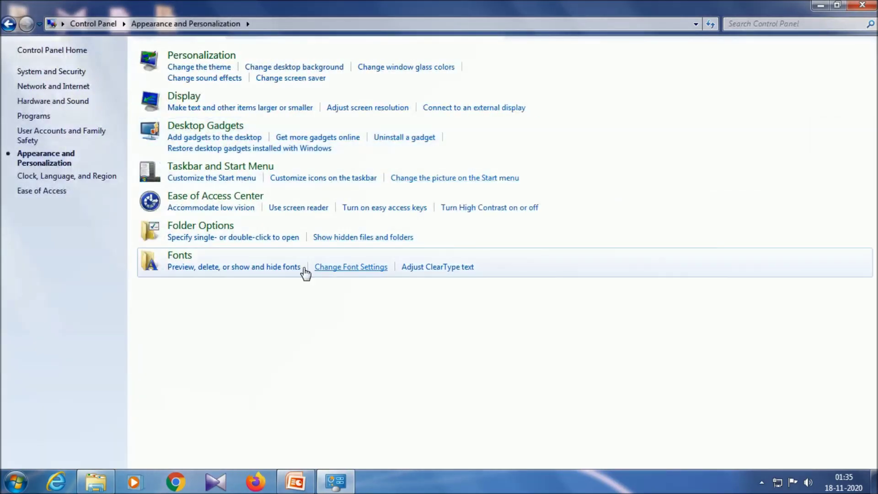
left_click(202, 56)
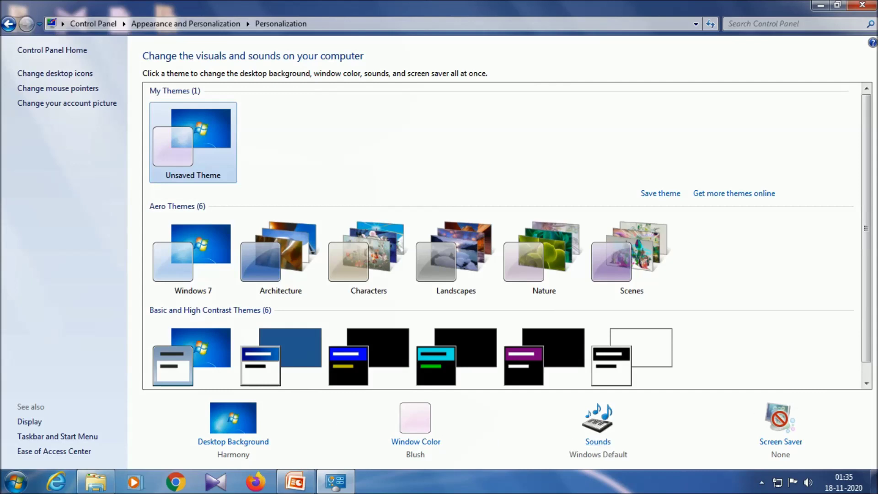
left_click(226, 442)
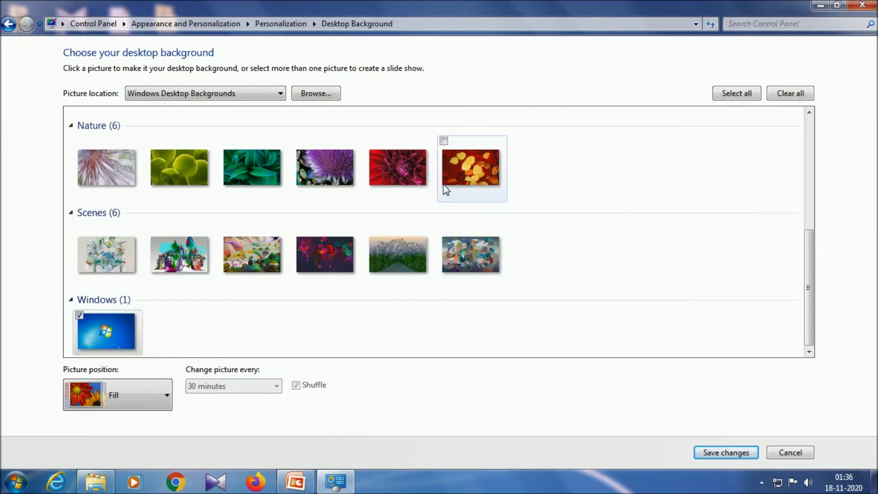
- Select only the red dahlia picture as wallpaper, save the change, and close the window
left_click(372, 141)
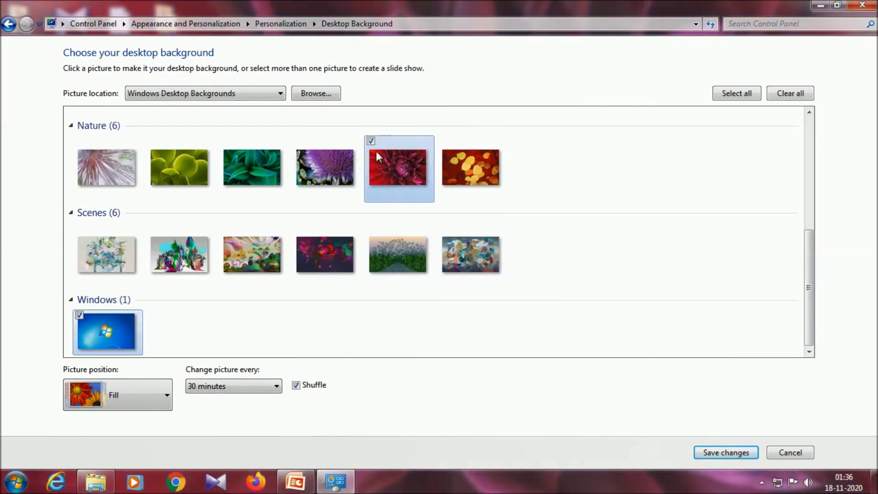
left_click(79, 318)
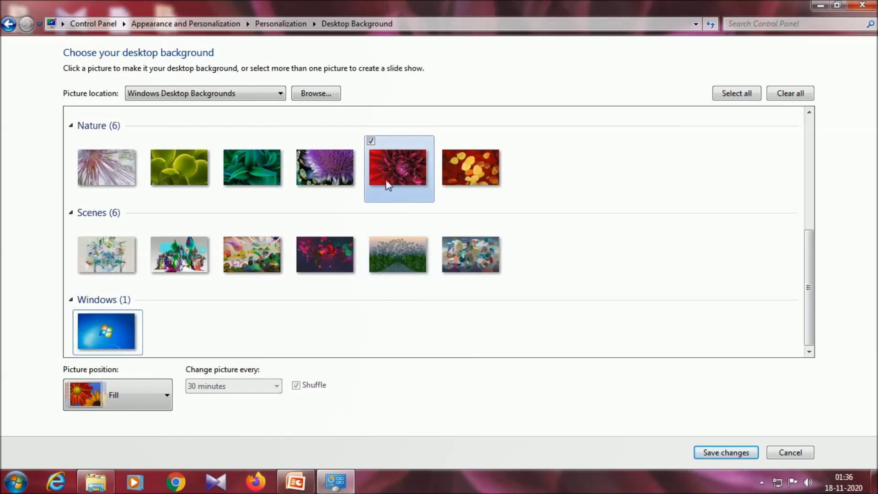
left_click(711, 454)
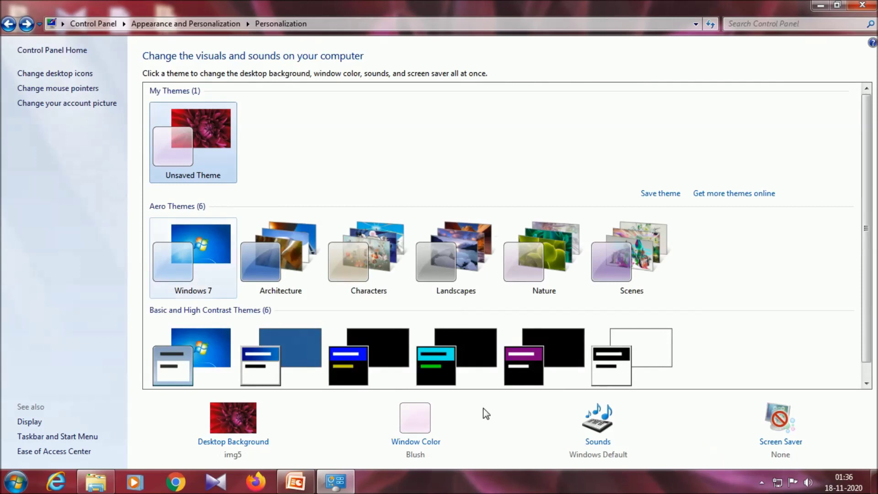
left_click(863, 5)
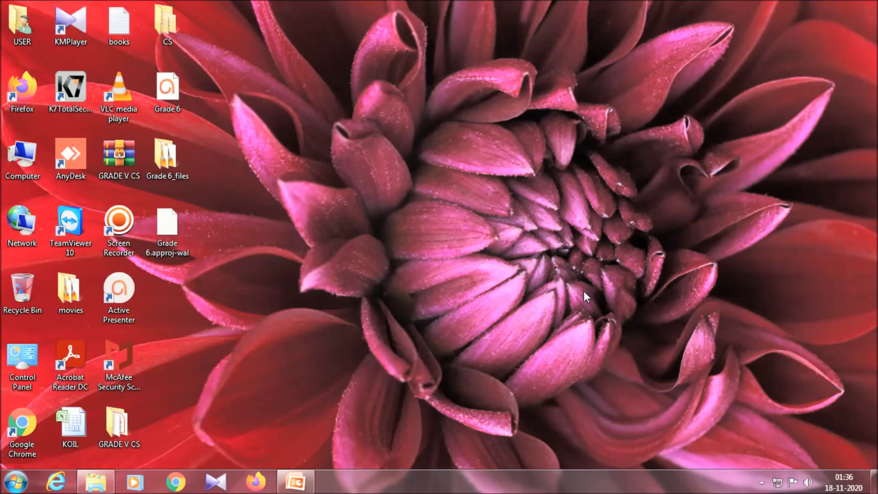
left_click(297, 482)
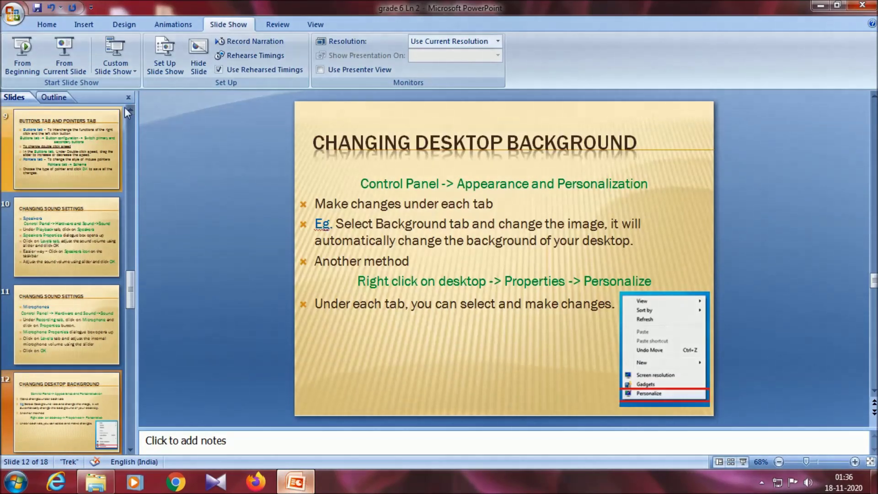
left_click(71, 68)
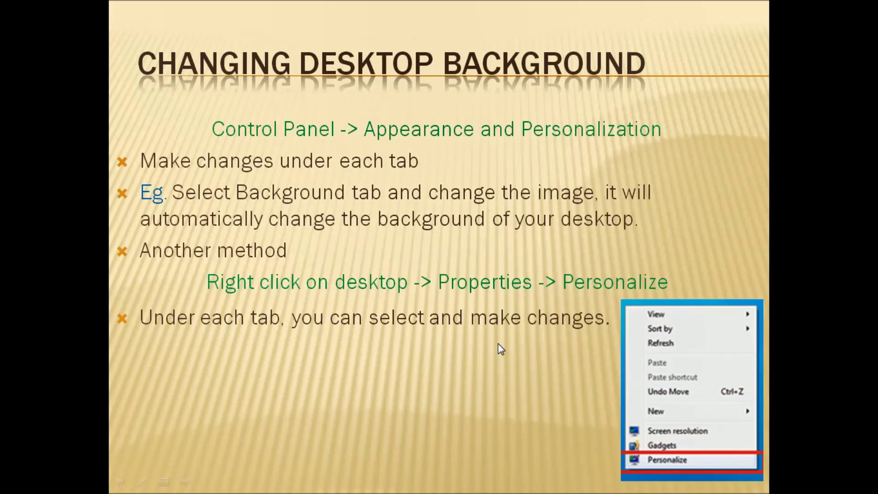
key("Escape")
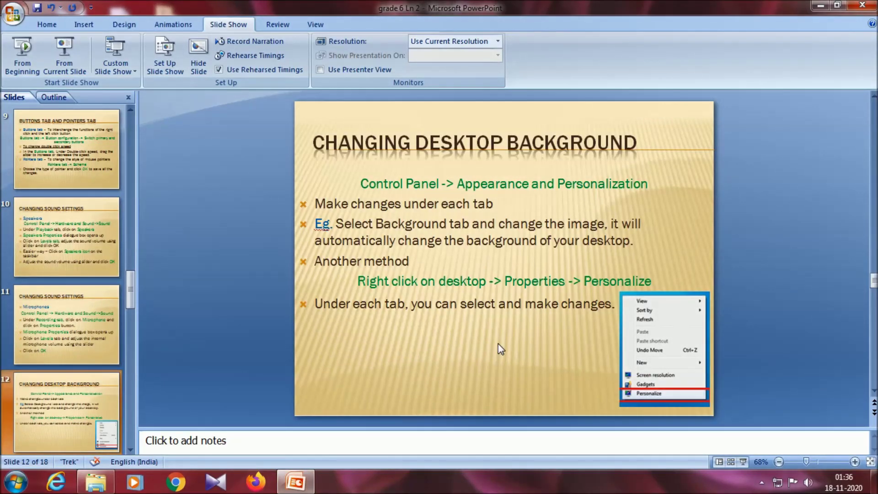
left_click(874, 482)
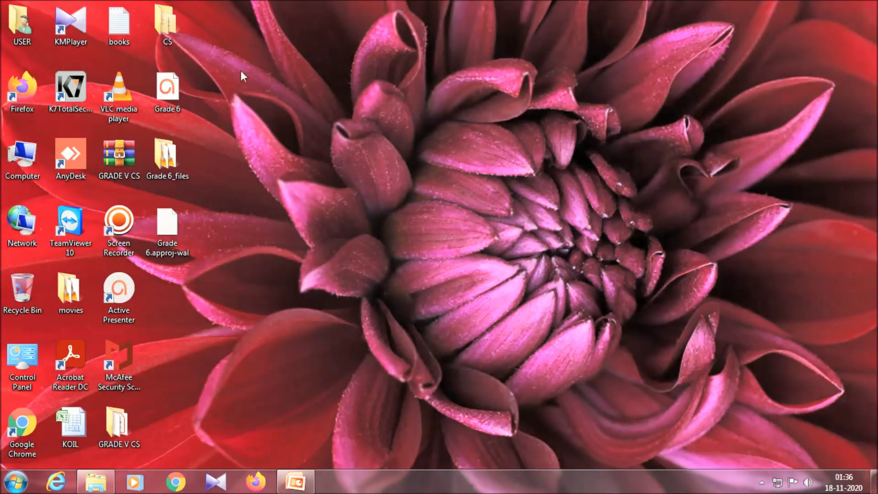
- Replace the dahlia wallpaper with the grey Characters picture via Personalize and save
right_click(247, 84)
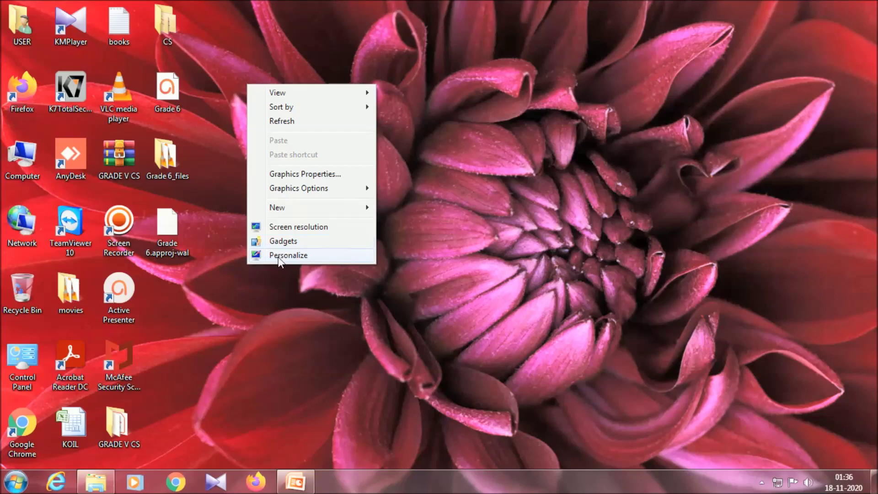
left_click(300, 257)
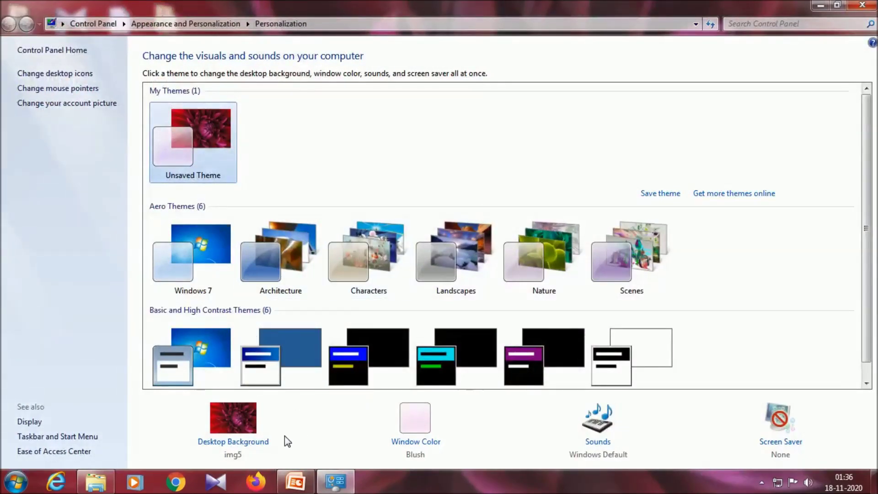
left_click(249, 442)
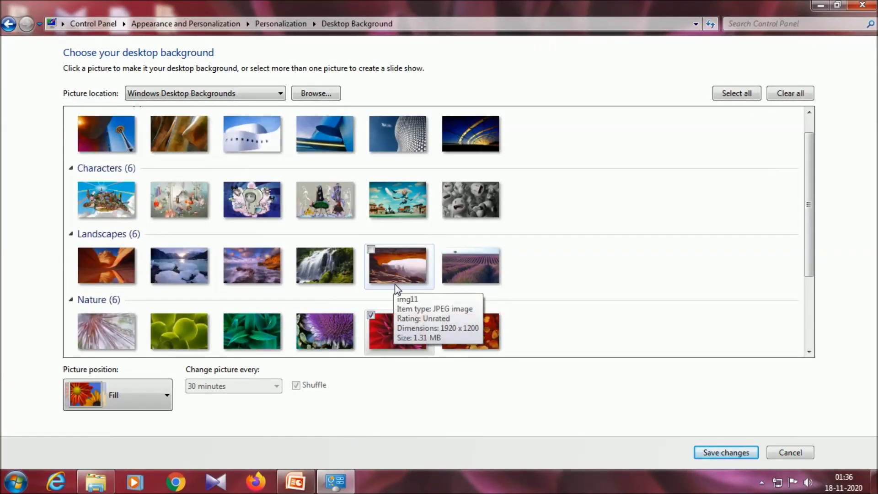
left_click(372, 318)
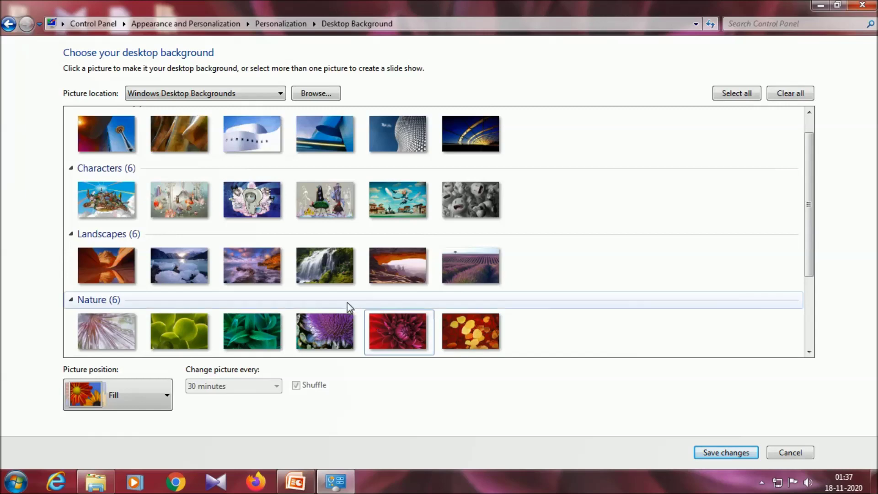
left_click(443, 184)
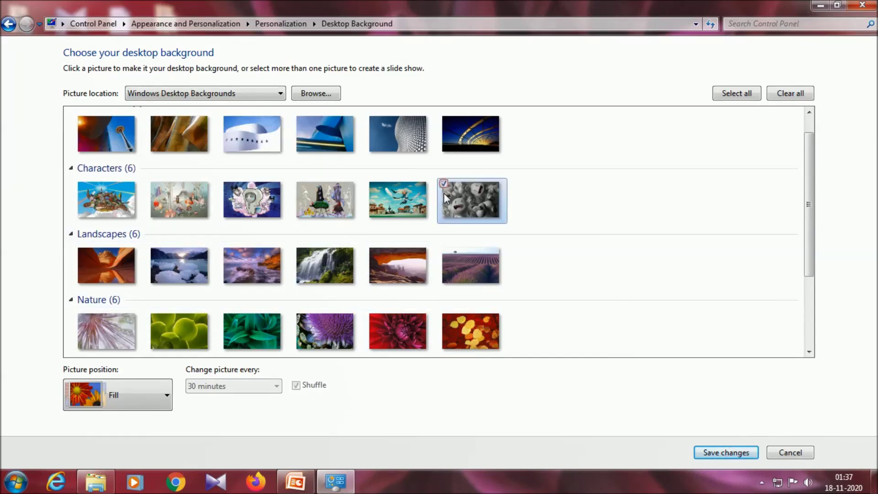
left_click(708, 454)
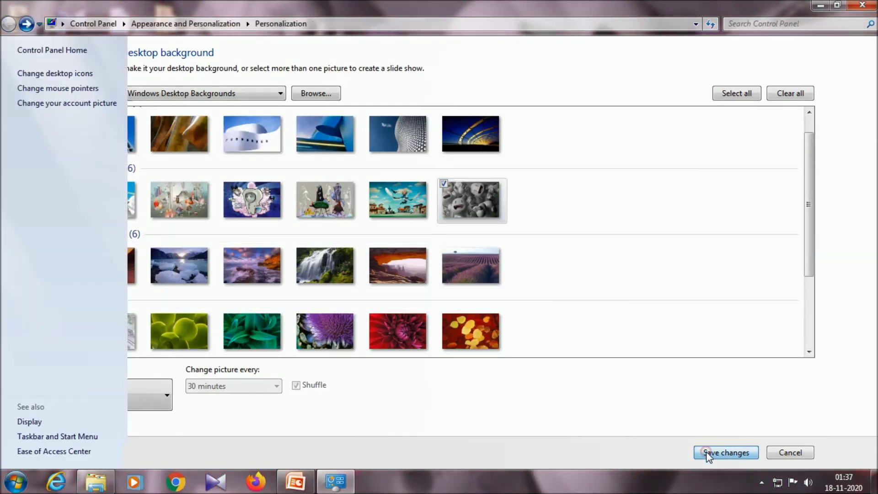
- Close Personalization and present slide 12 full-screen from PowerPoint
left_click(862, 5)
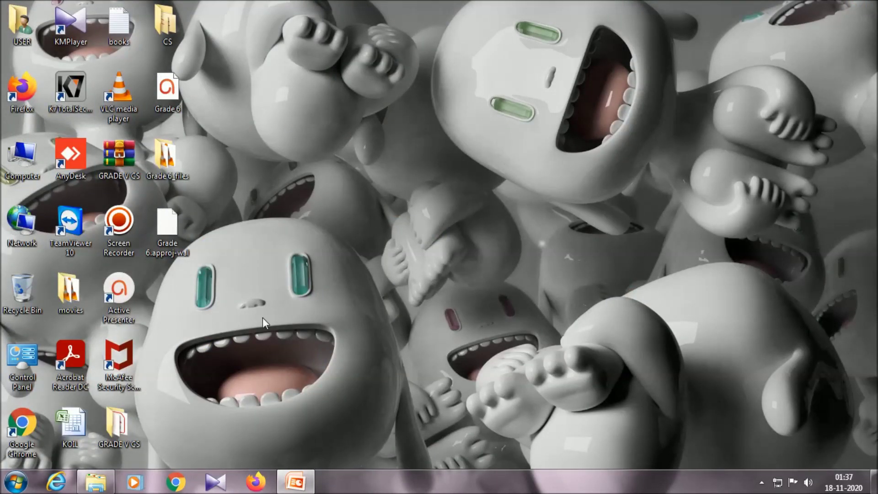
left_click(295, 482)
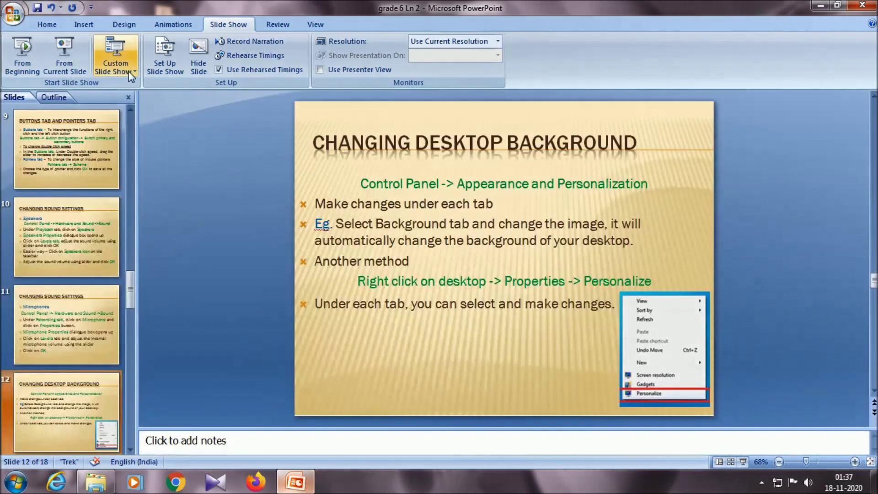
left_click(87, 68)
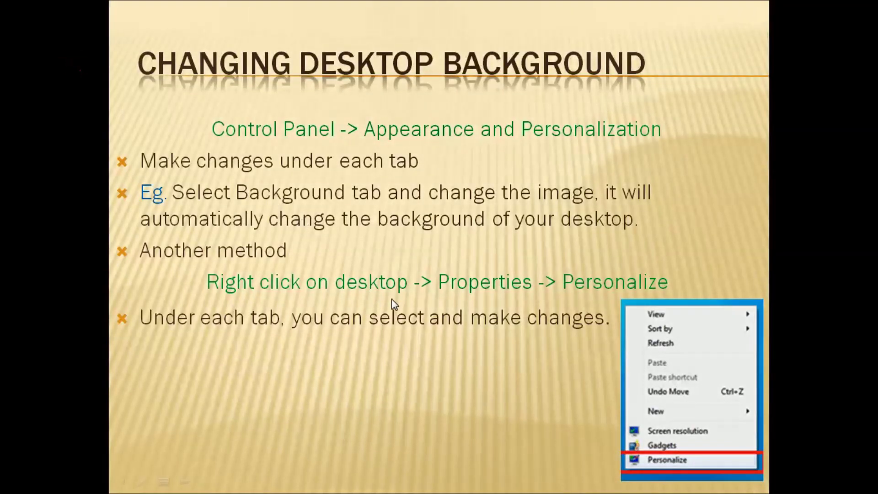